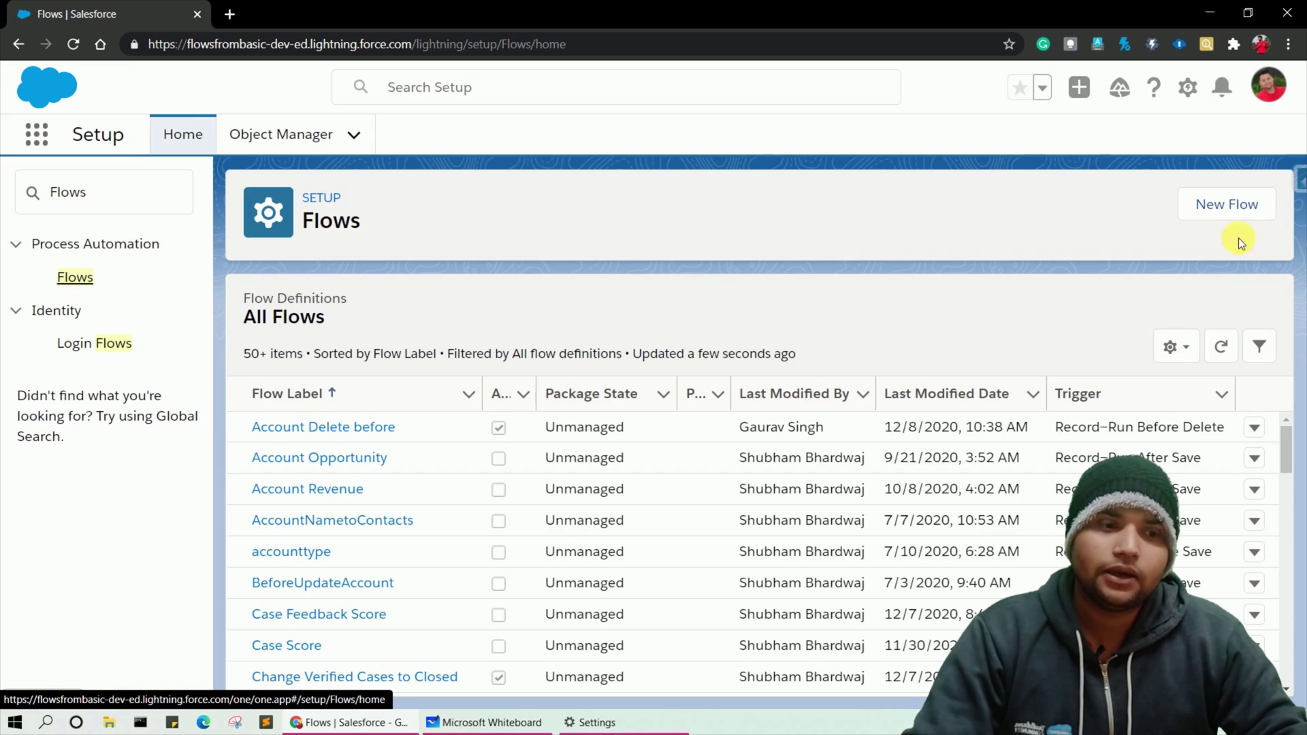
# - Create a new Screen Flow using the Freeform layout
pyautogui.click(1227, 212)
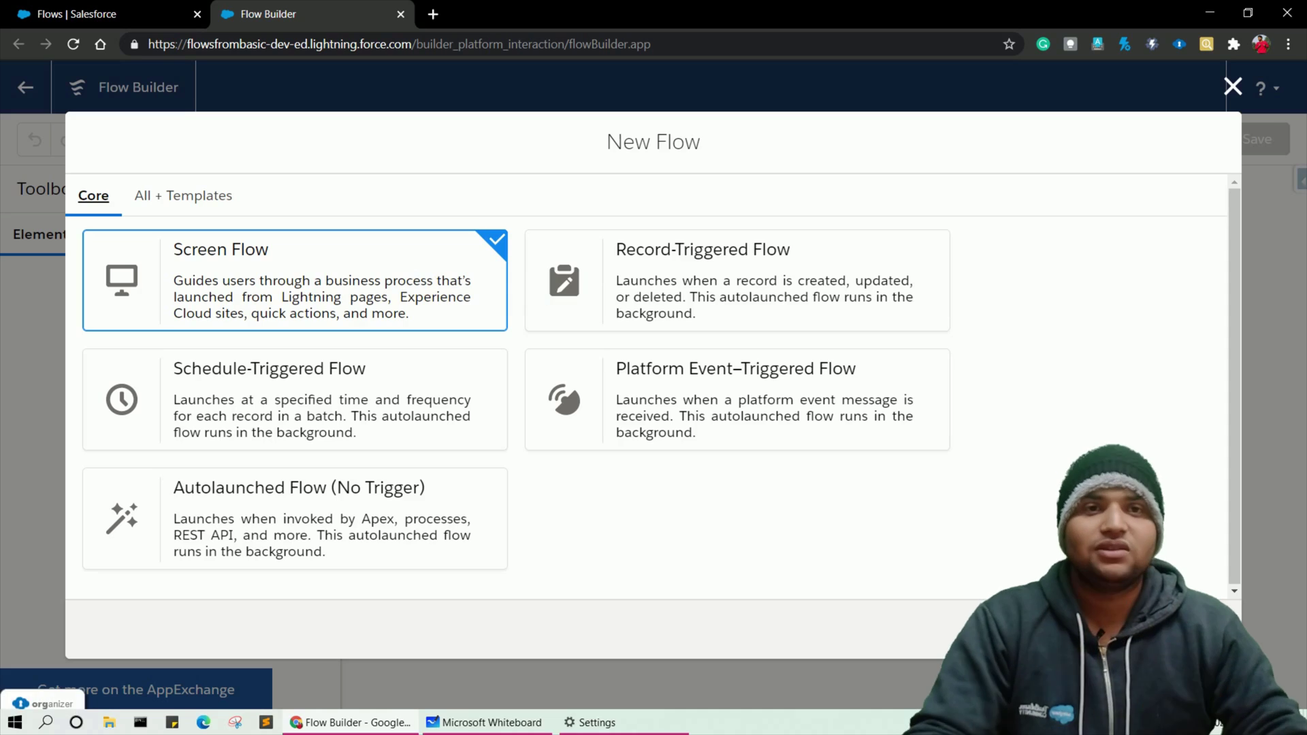
pyautogui.click(1198, 628)
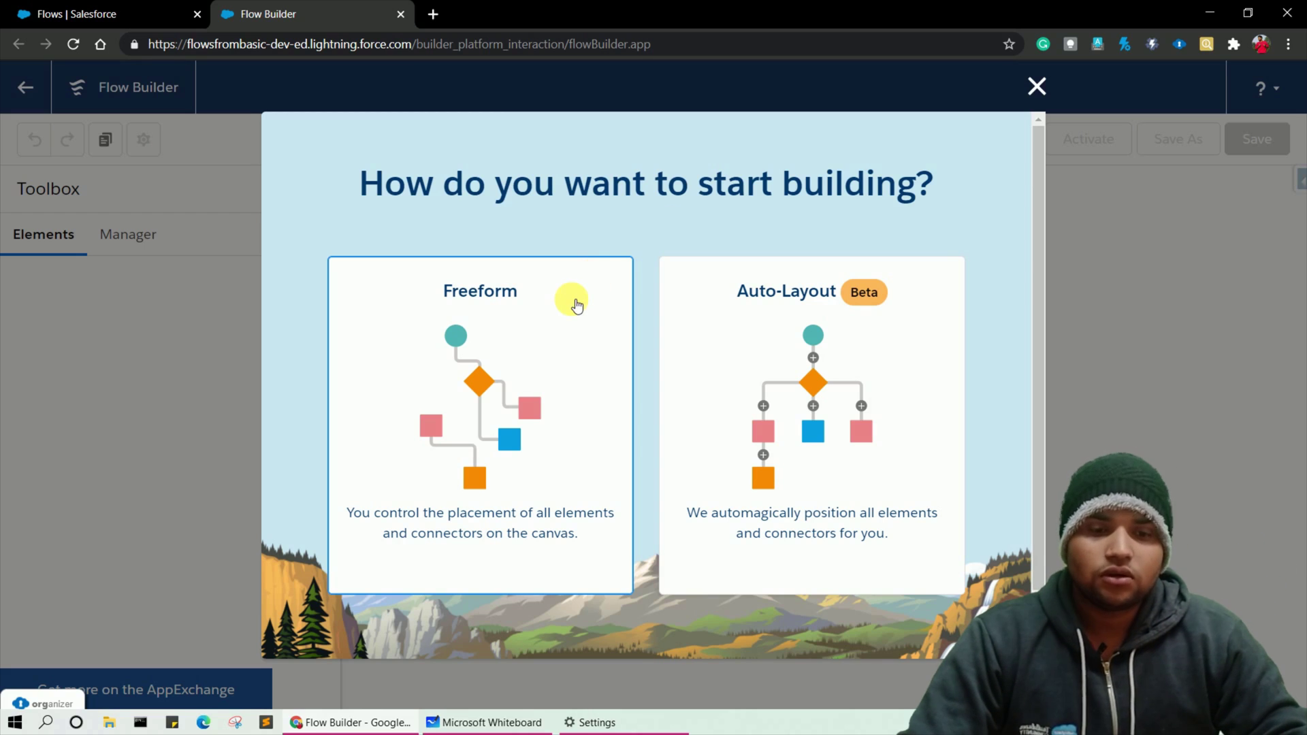
pyautogui.click(575, 304)
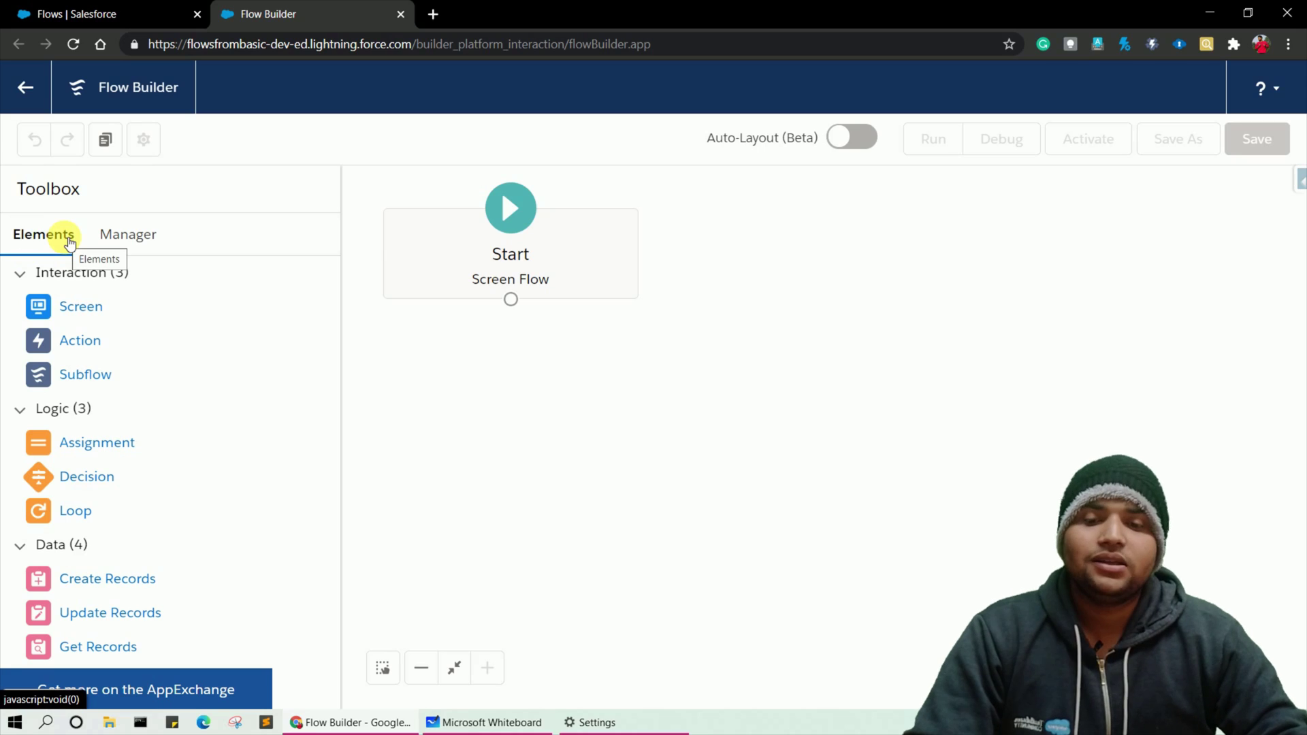
pyautogui.rightClick(129, 241)
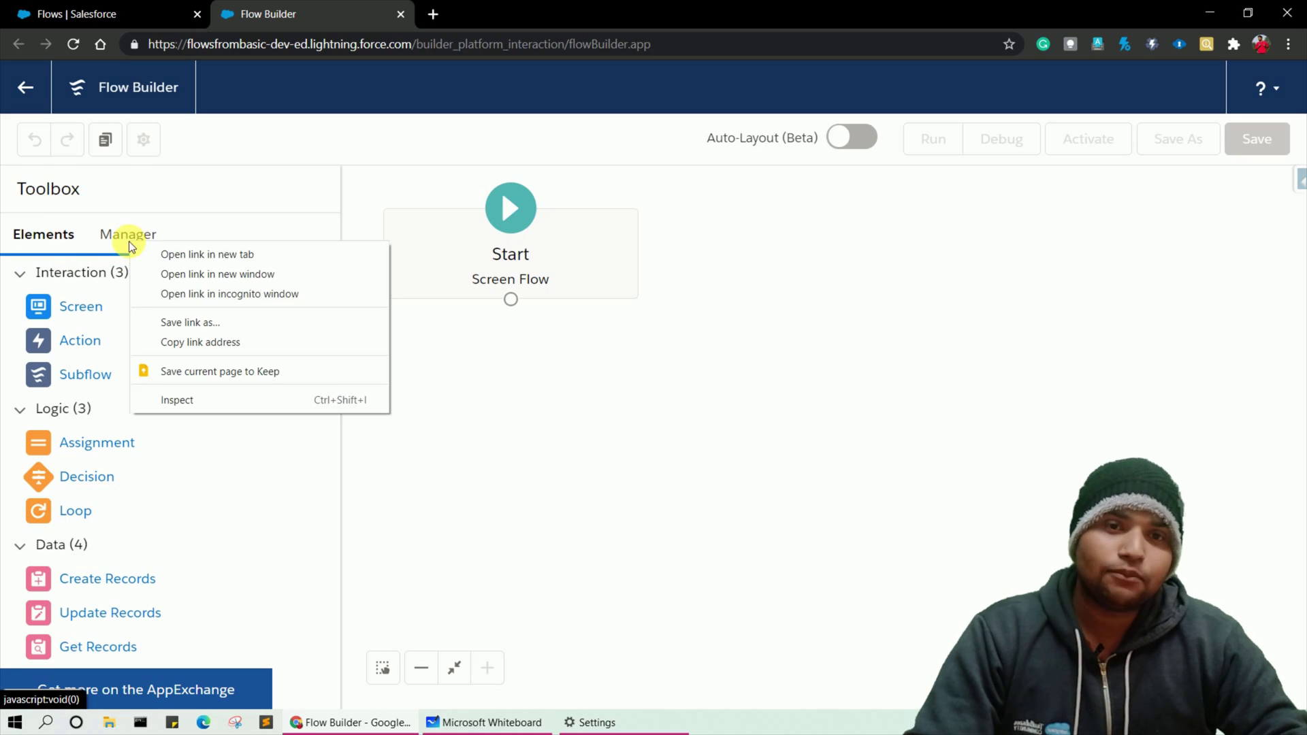
pyautogui.click(126, 239)
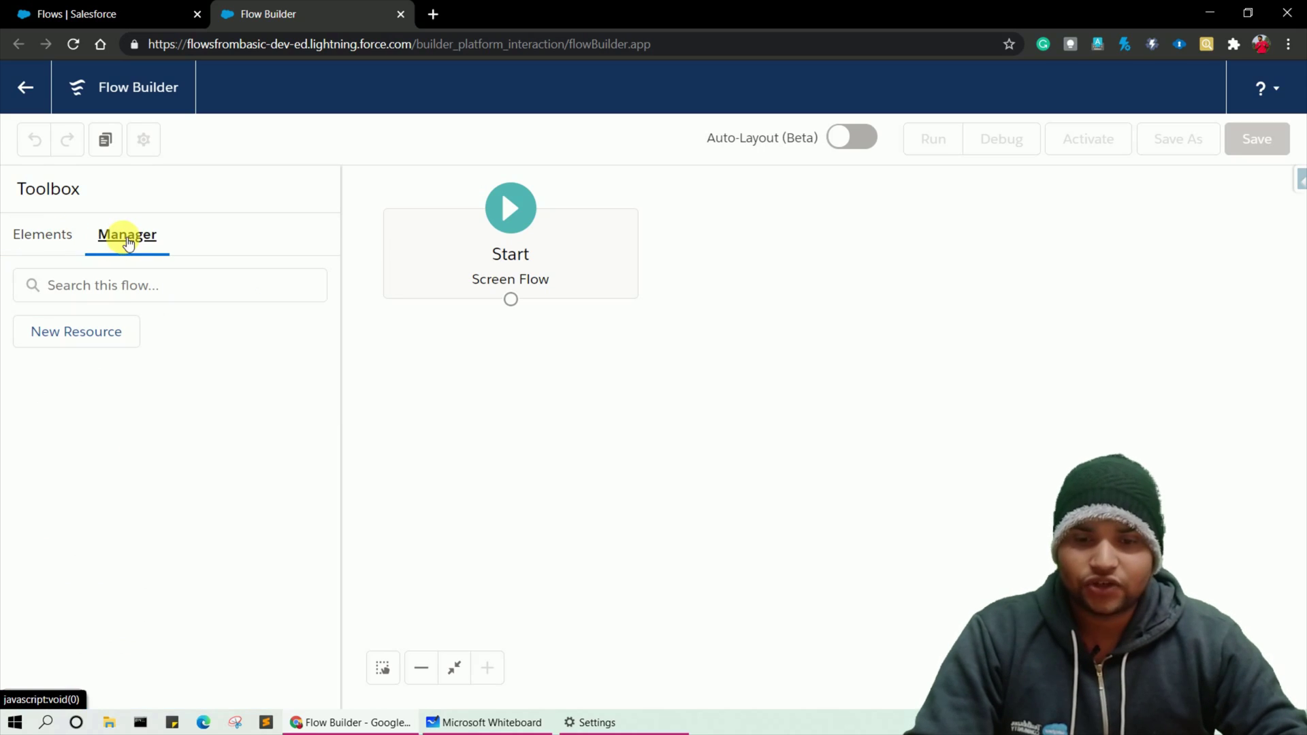
pyautogui.press('Left')
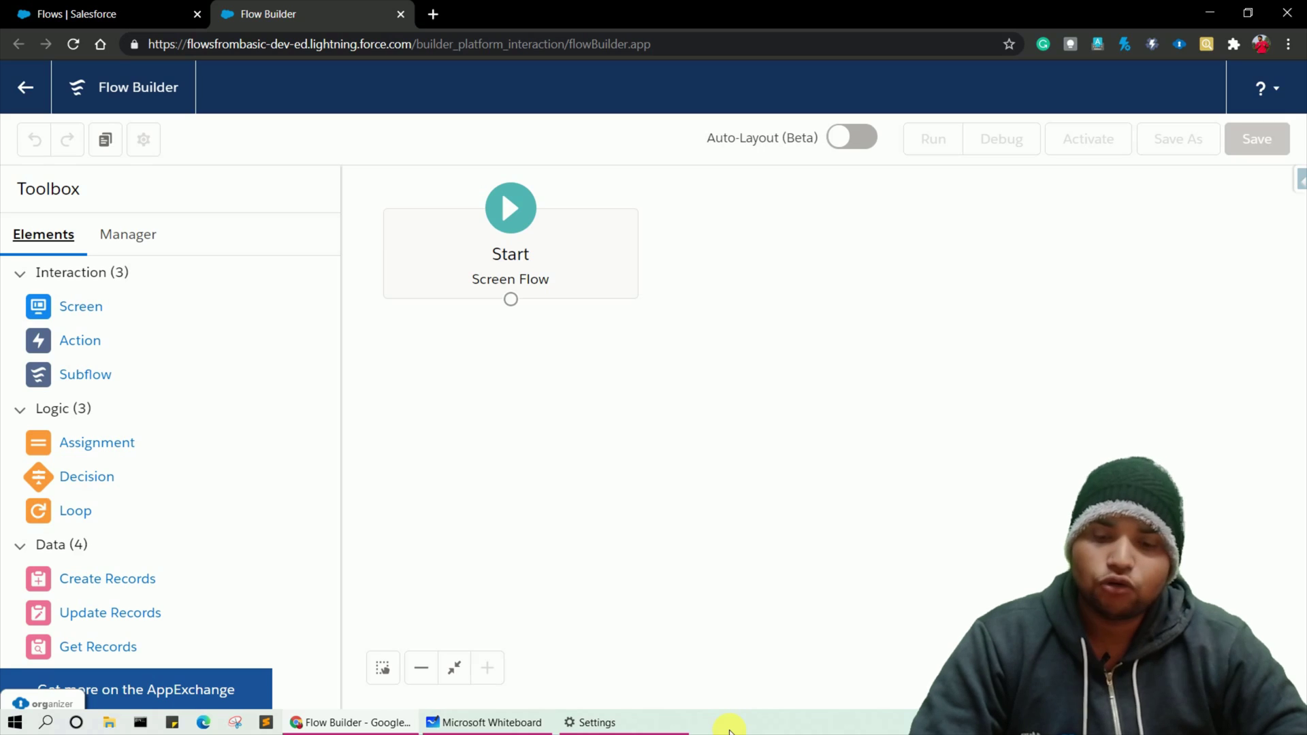
# - Reduce the browser page zoom to 90%
pyautogui.click(1289, 45)
pyautogui.click(1173, 202)
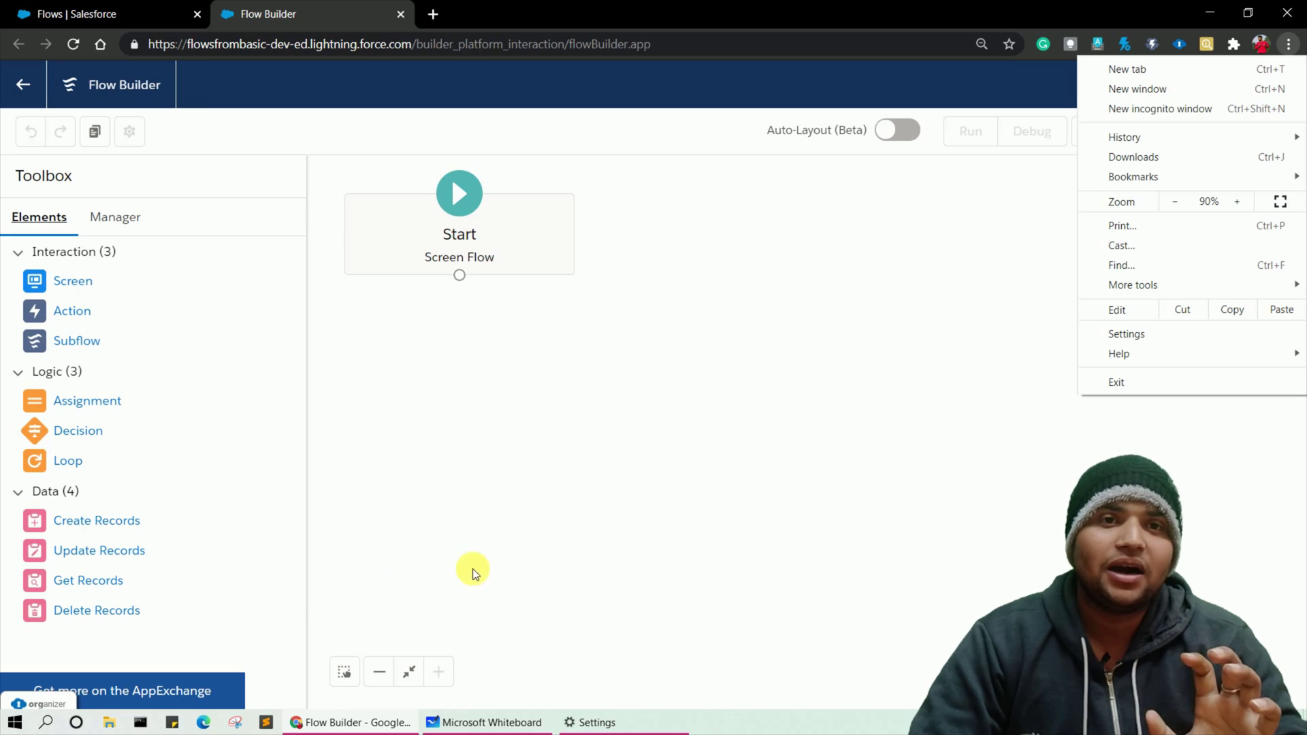
pyautogui.click(697, 480)
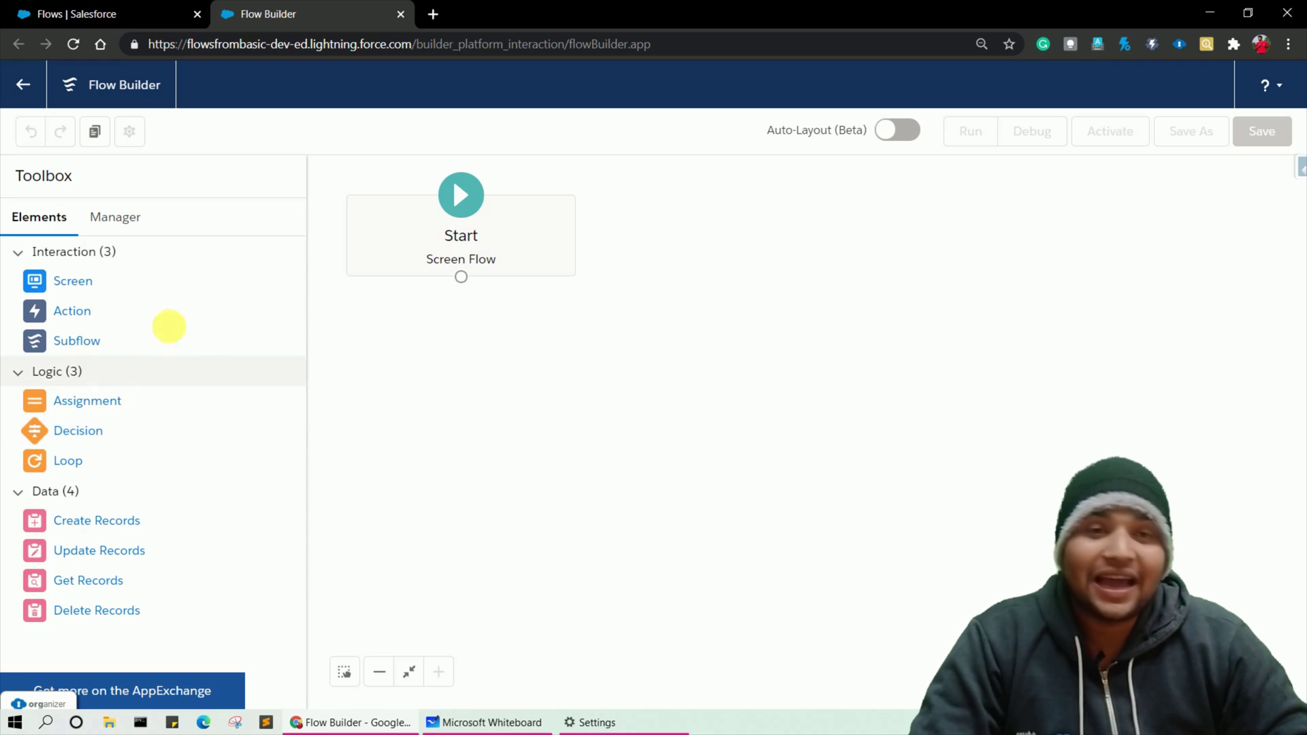
pyautogui.rightClick(134, 225)
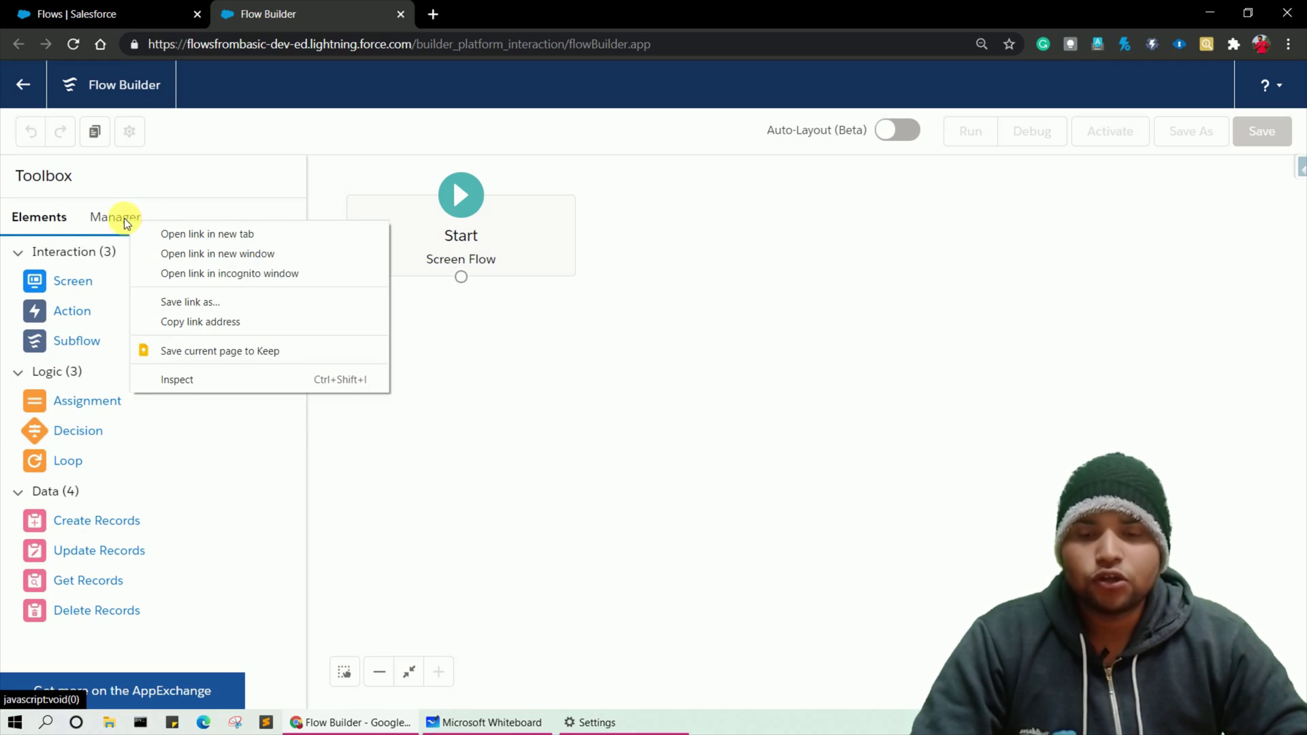
pyautogui.click(125, 217)
pyautogui.click(113, 218)
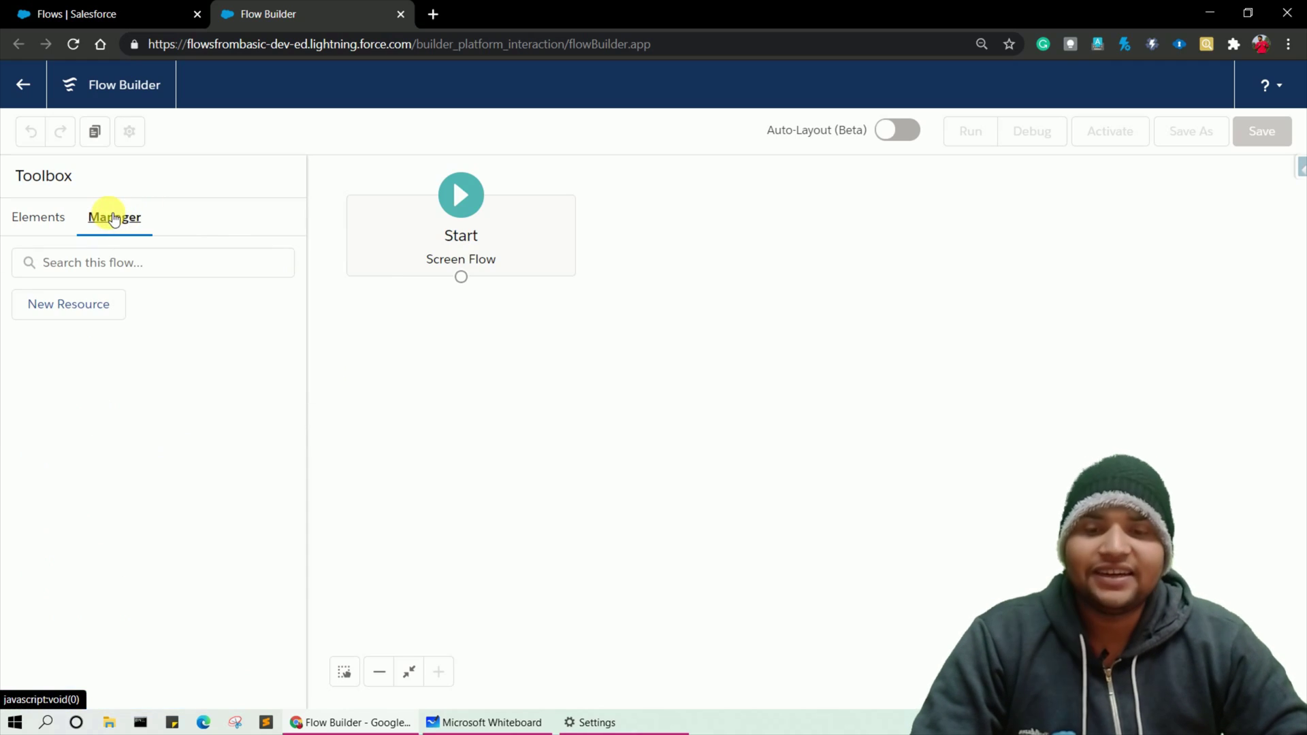
pyautogui.click(60, 319)
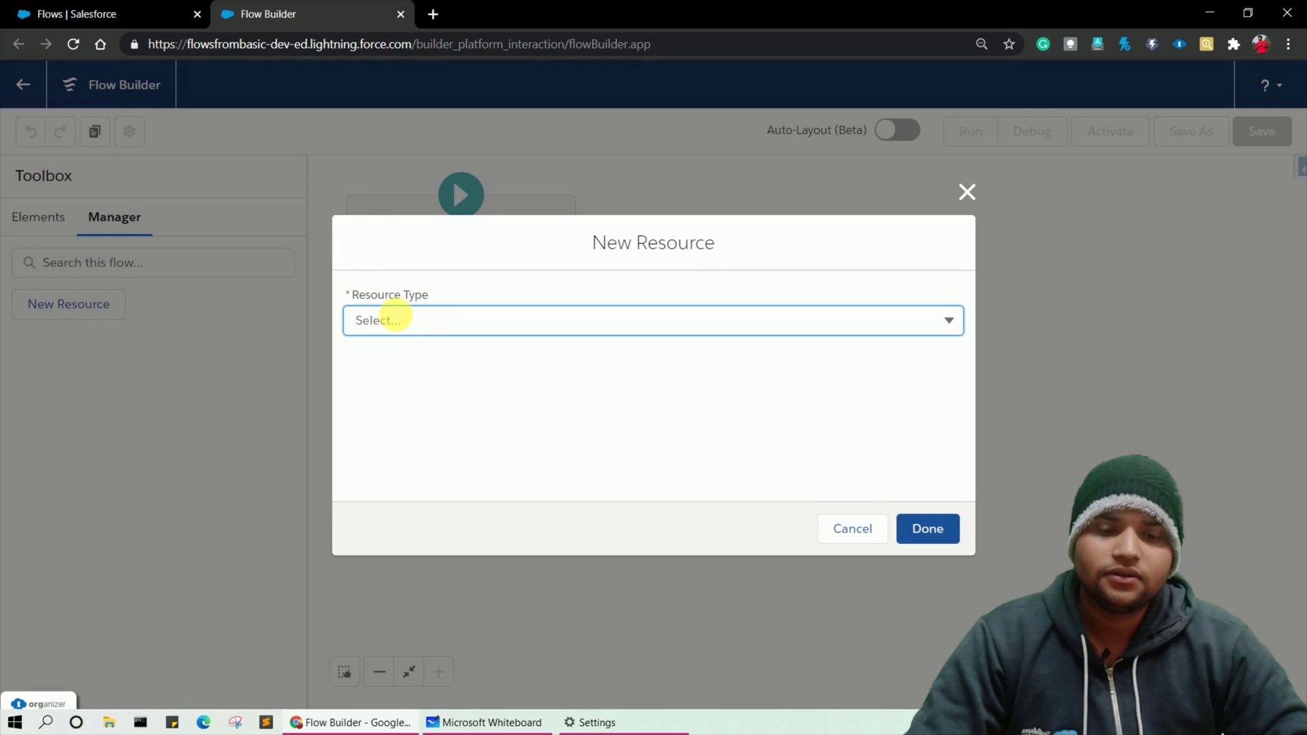
pyautogui.click(429, 321)
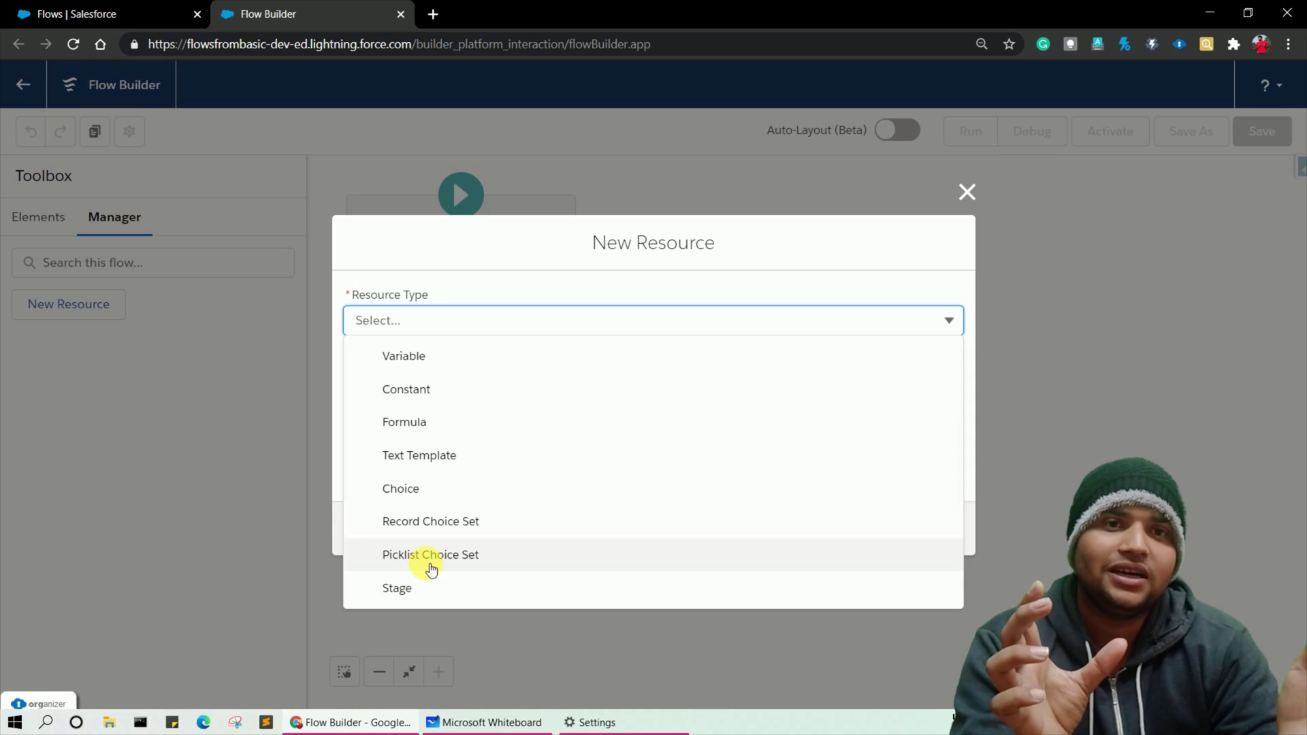
pyautogui.click(417, 399)
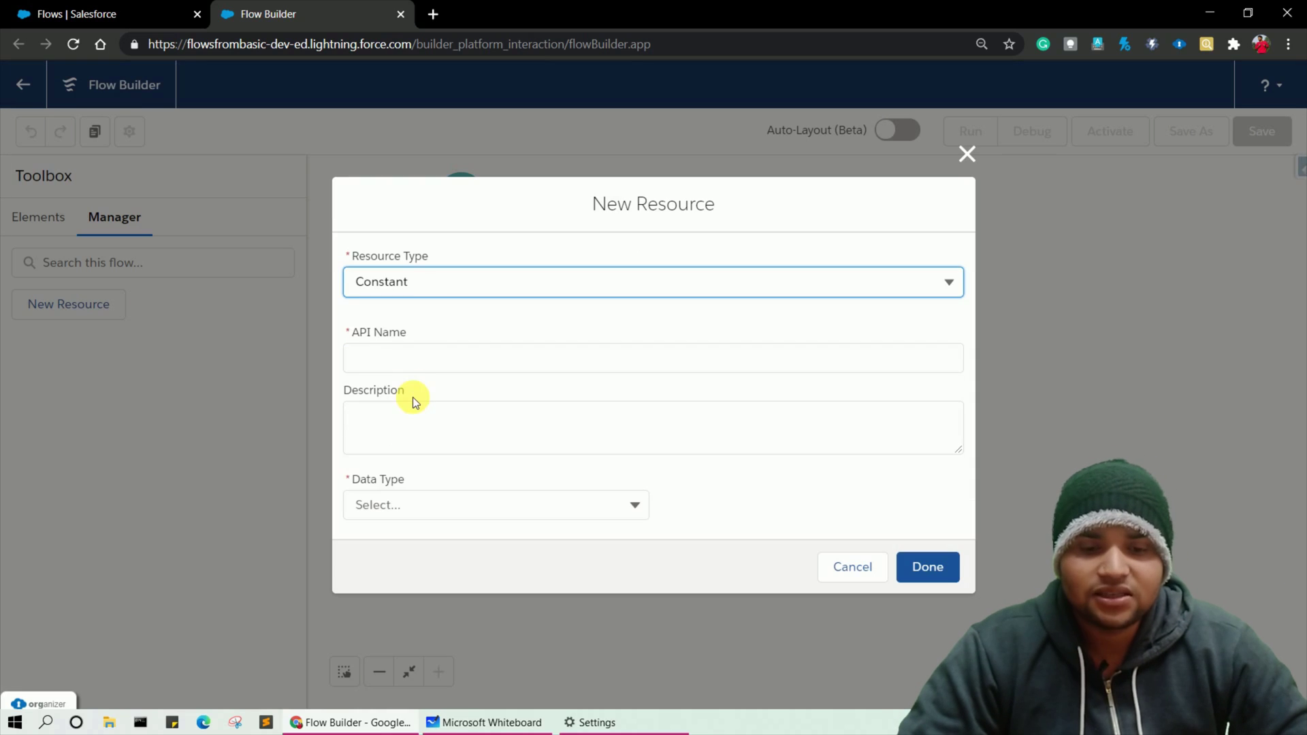
pyautogui.click(381, 354)
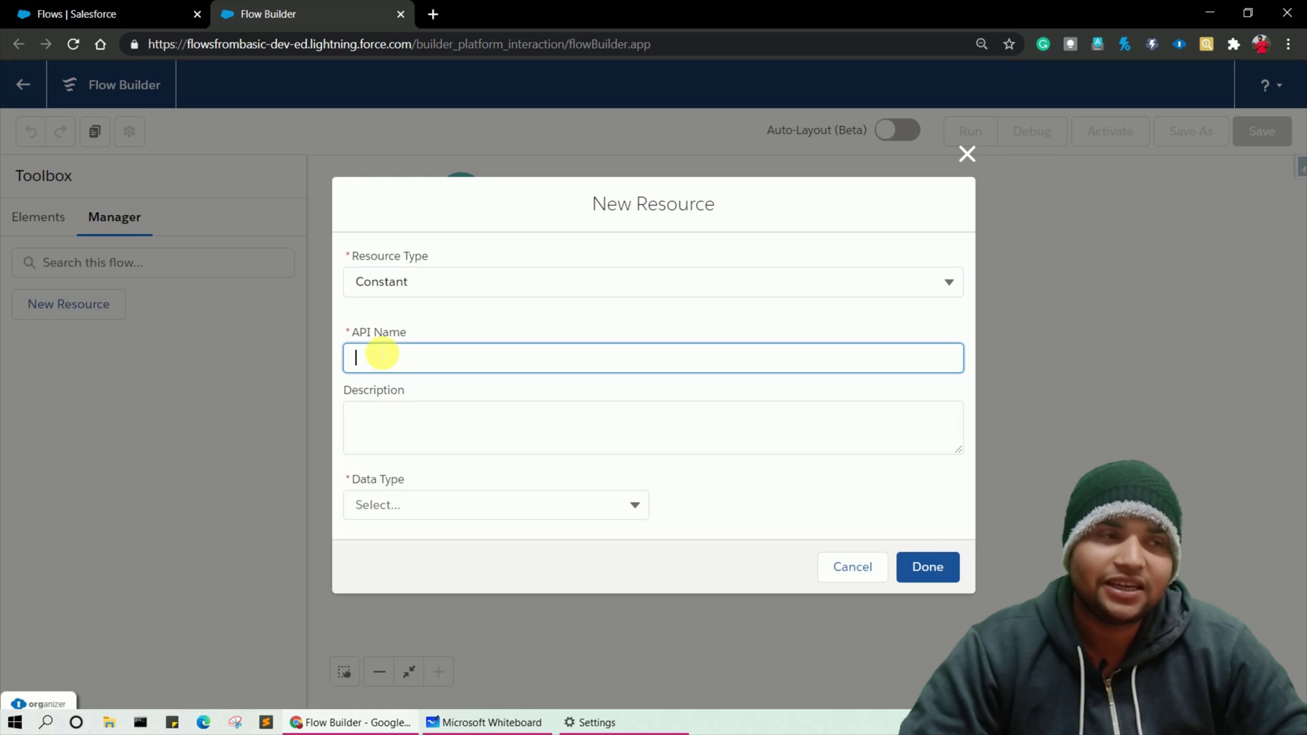
pyautogui.click(464, 530)
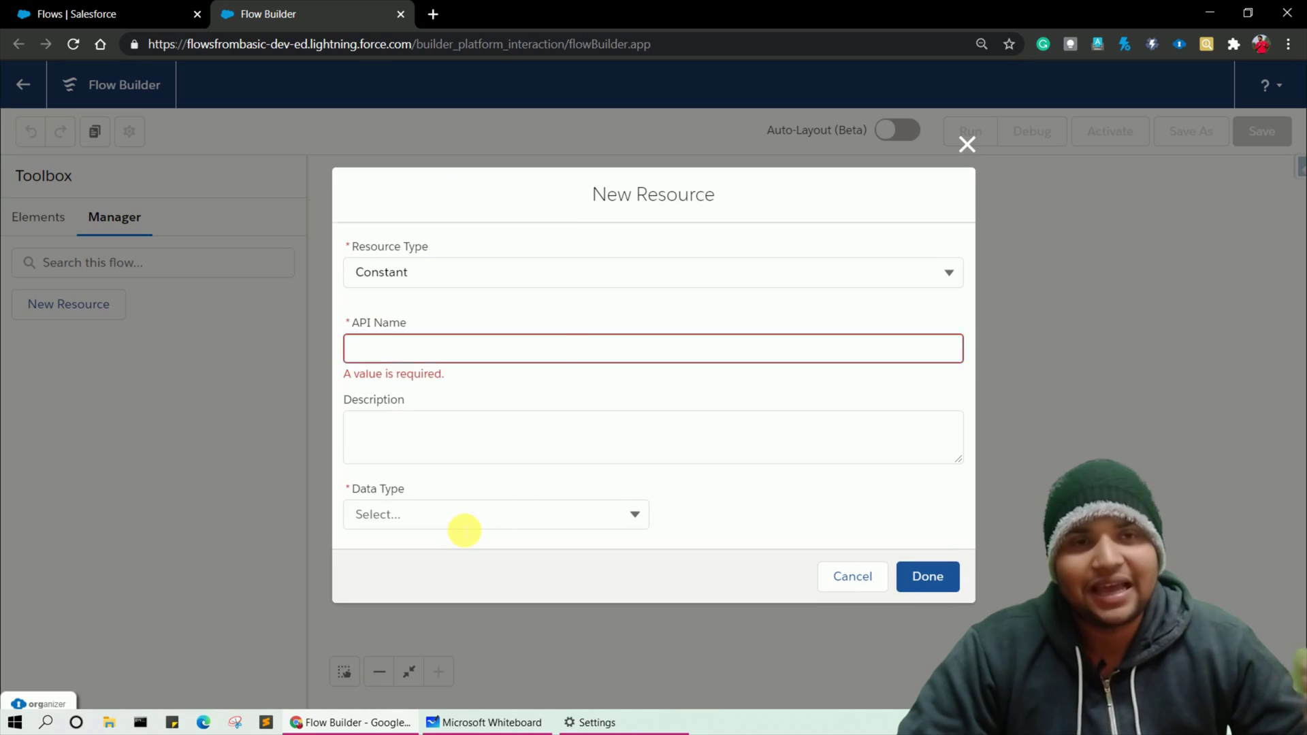
pyautogui.click(527, 529)
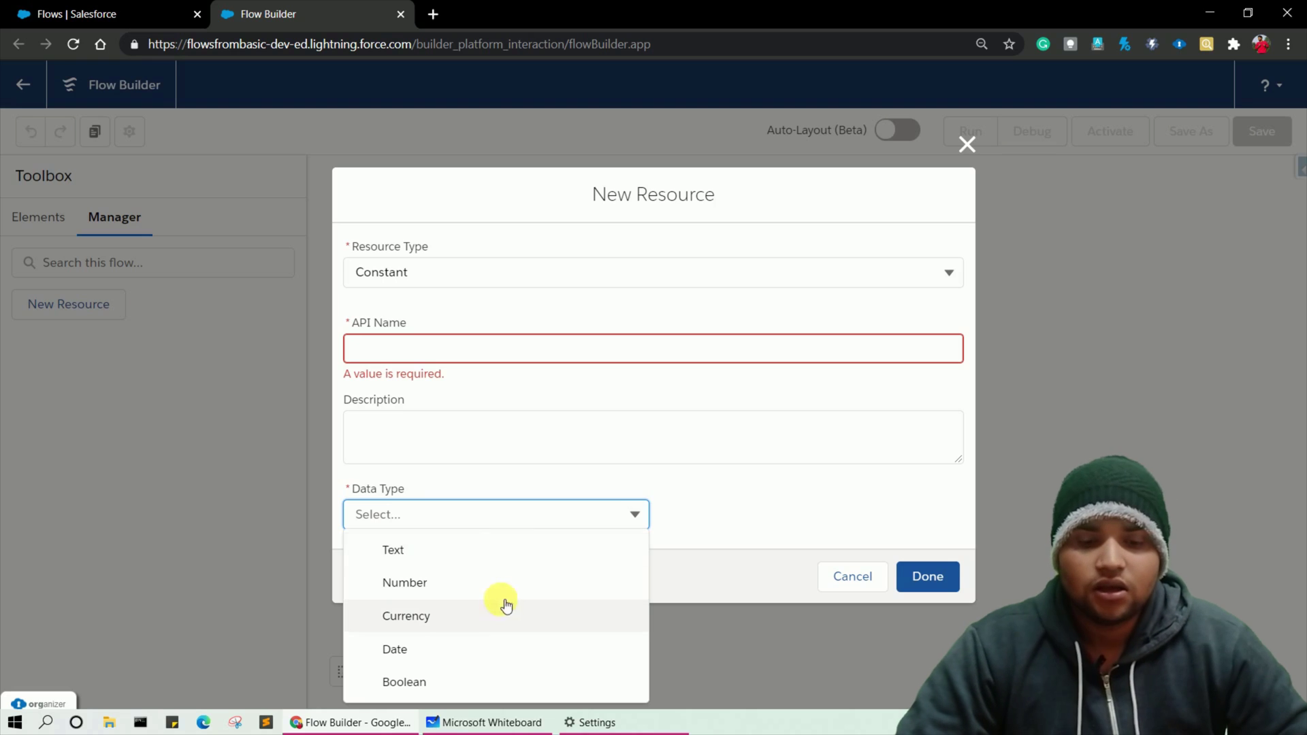
pyautogui.click(480, 590)
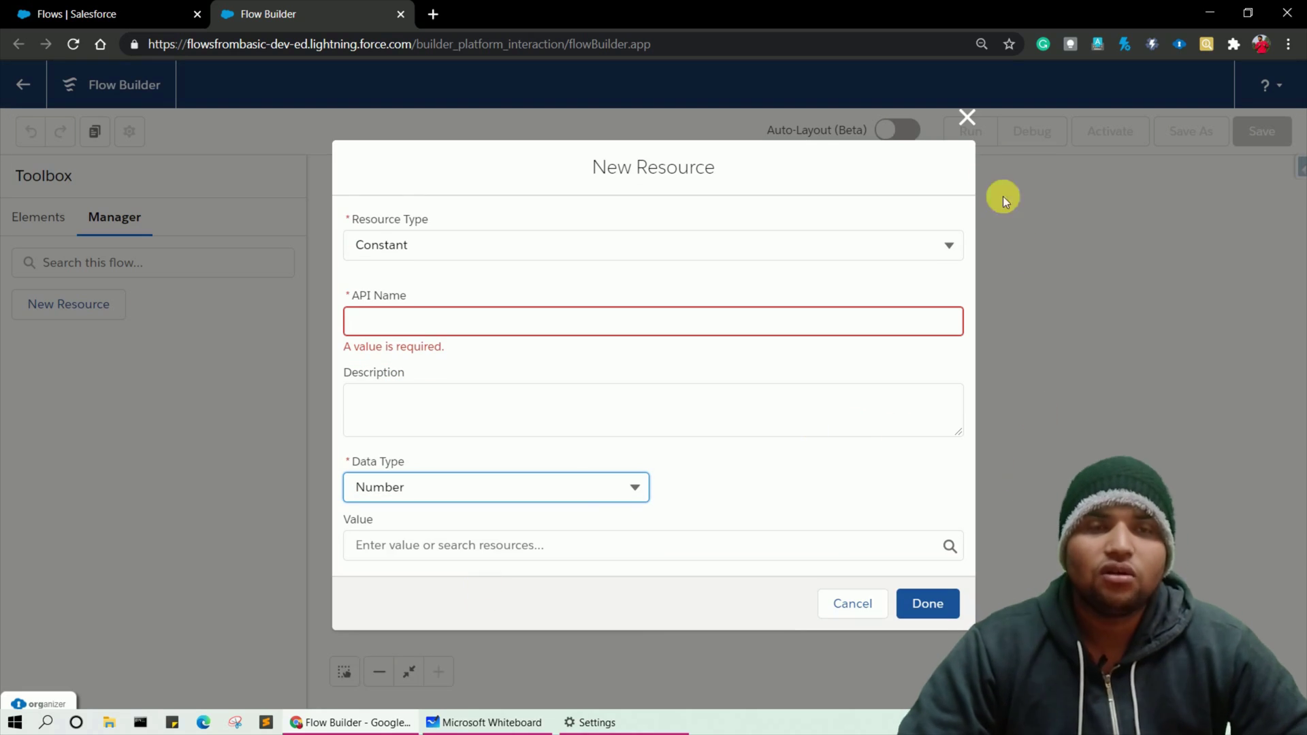
pyautogui.click(967, 118)
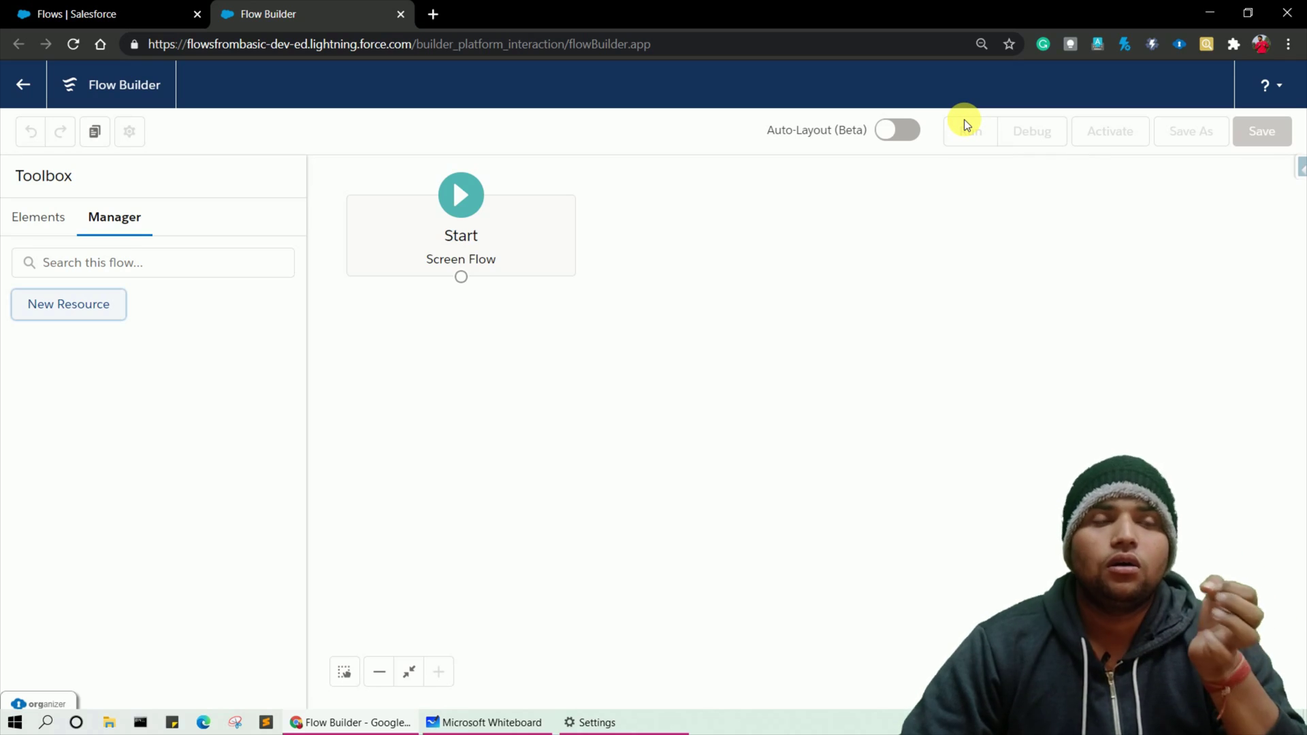
pyautogui.click(703, 403)
# - Add a Screen element to the flow canvas beside the Start element
pyautogui.click(38, 216)
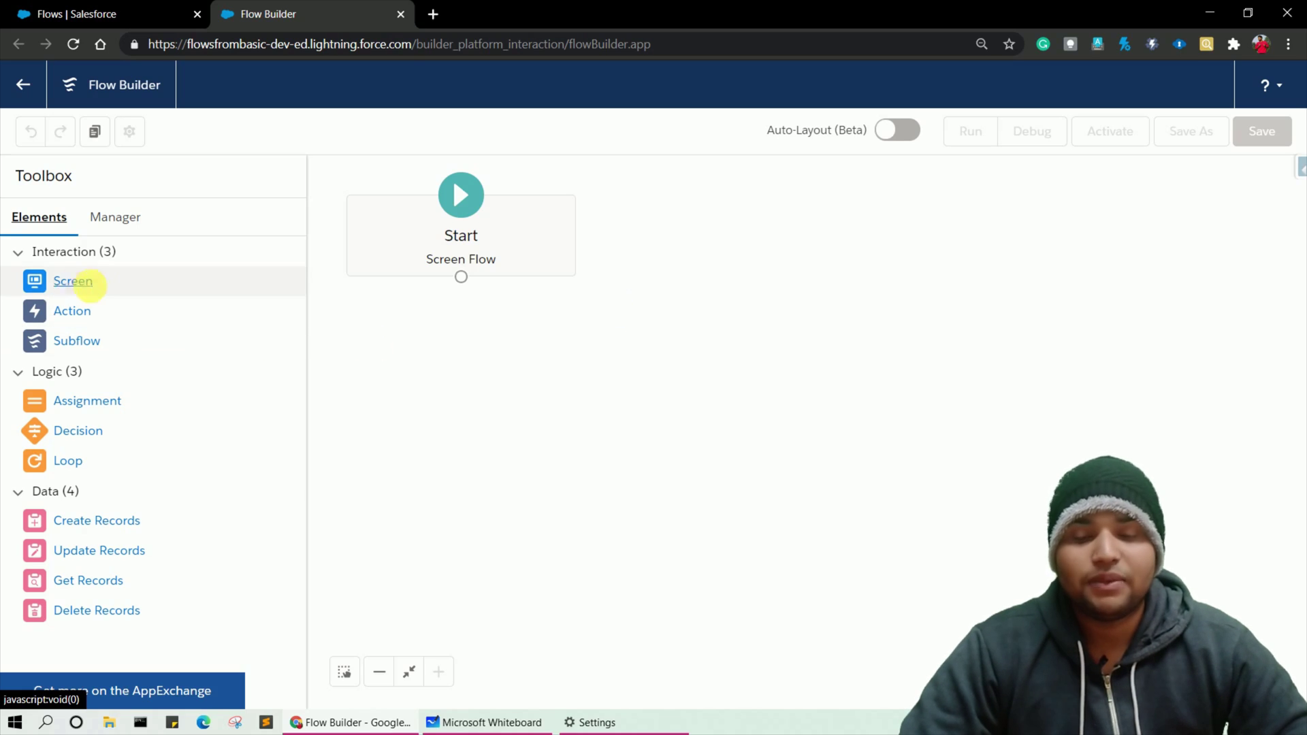
pyautogui.click(73, 281)
pyautogui.rightClick(245, 280)
pyautogui.click(28, 282)
pyautogui.moveTo(27, 283); pyautogui.dragTo(729, 313)
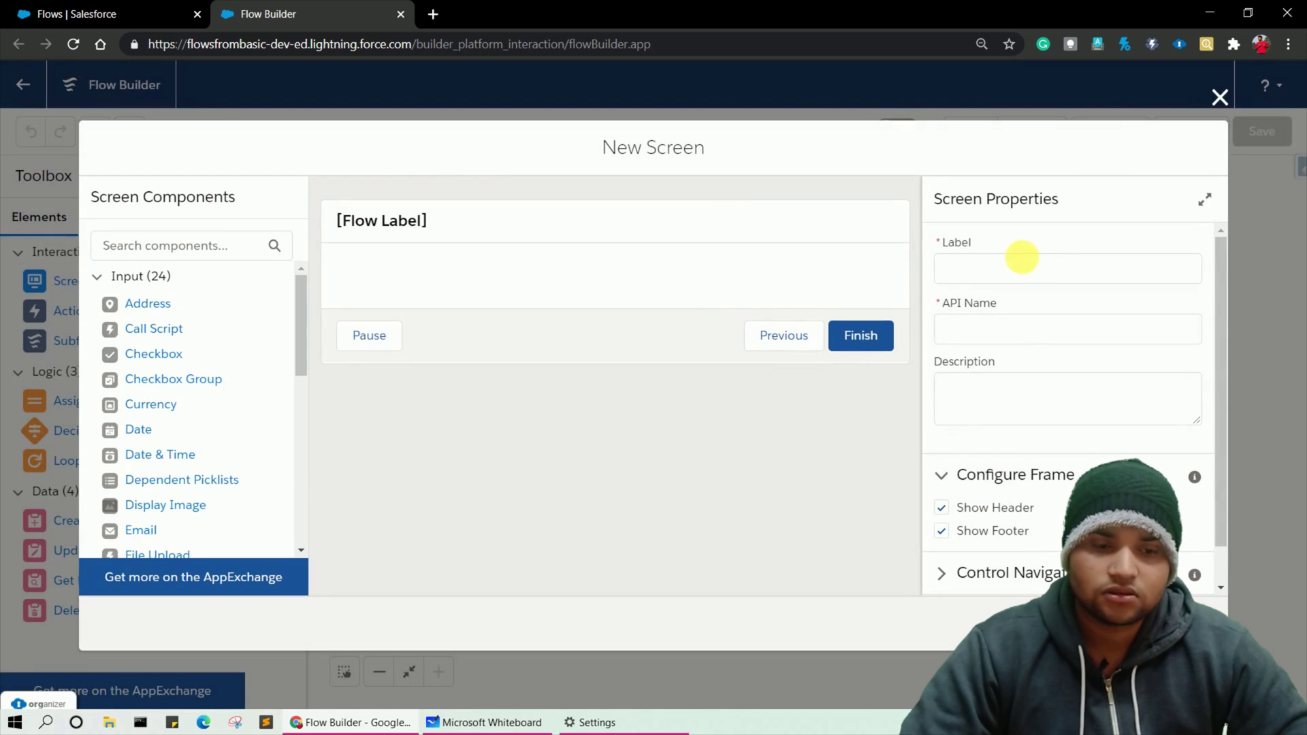
# - Label the new screen Screen1 with the API name Screen1 and finish its setup
pyautogui.click(1012, 267)
pyautogui.write('Screen1')
pyautogui.click(971, 330)
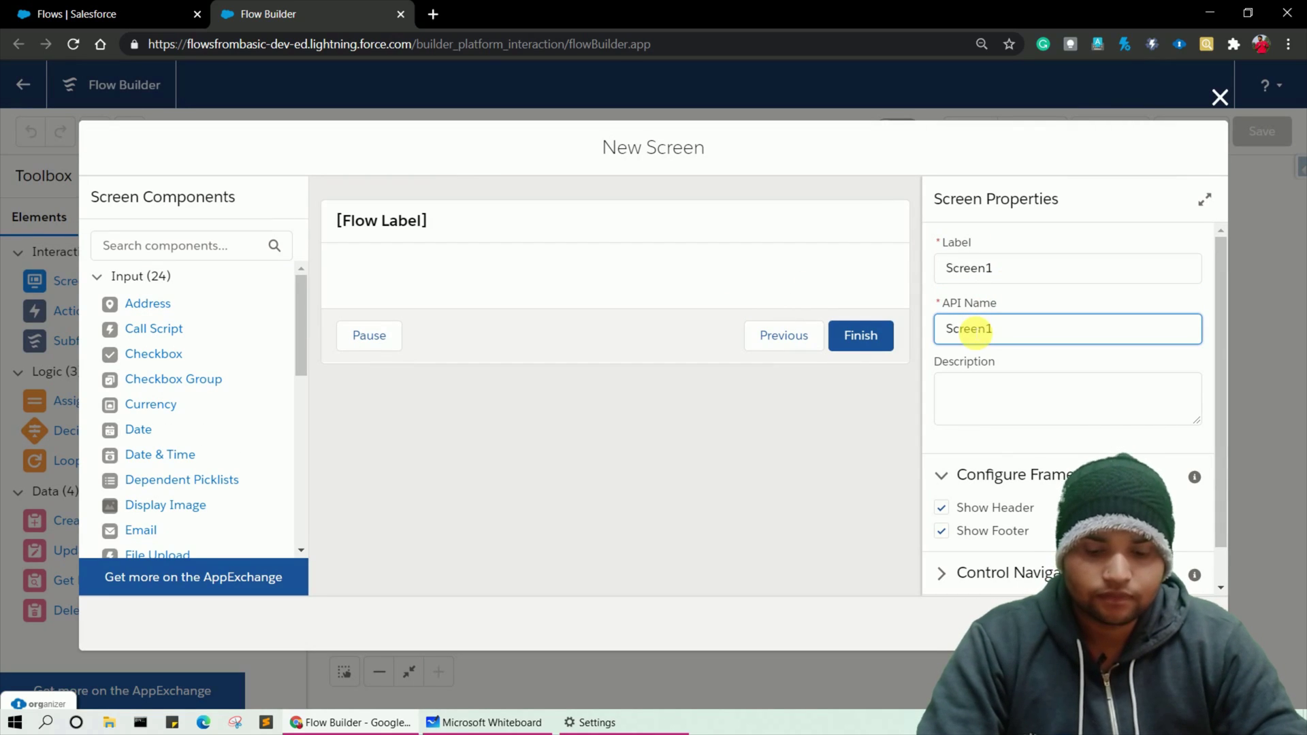
pyautogui.click(1021, 438)
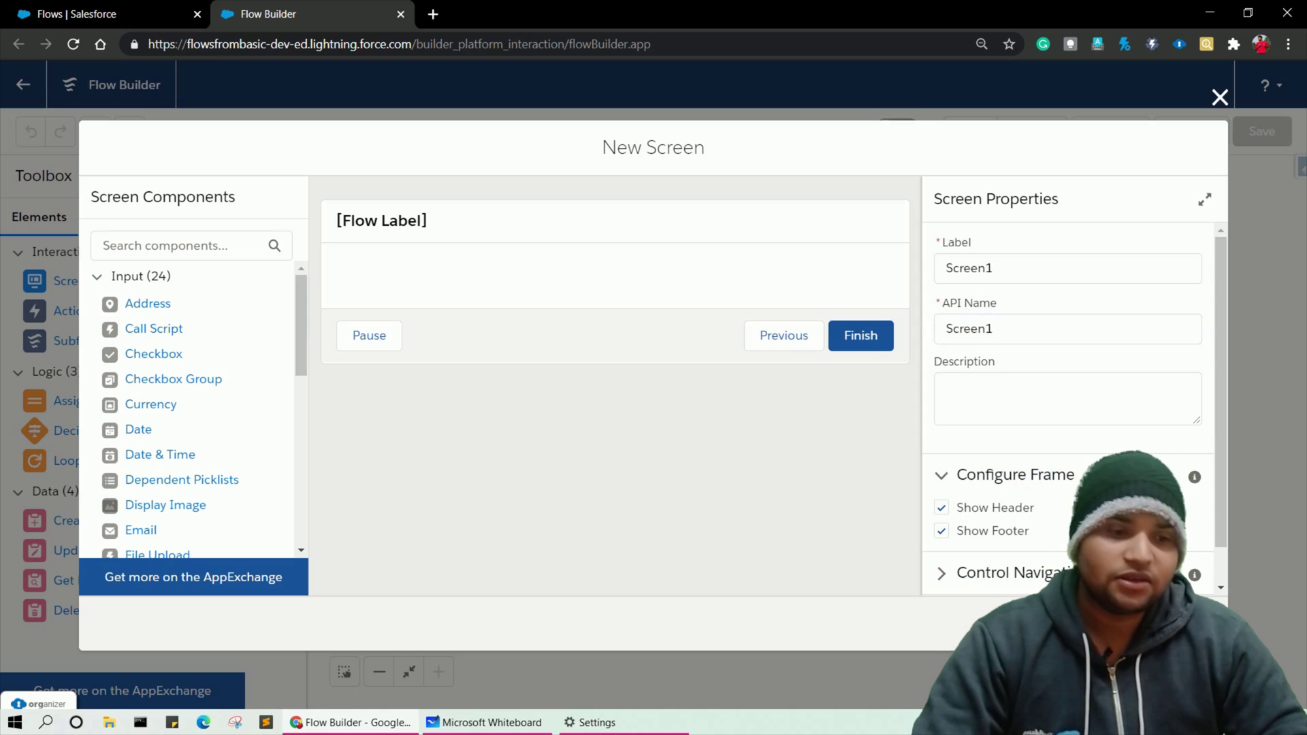
pyautogui.click(1189, 623)
# - Move the Screen1 element level with the Start element and connect Start to it
pyautogui.moveTo(745, 339); pyautogui.dragTo(725, 248)
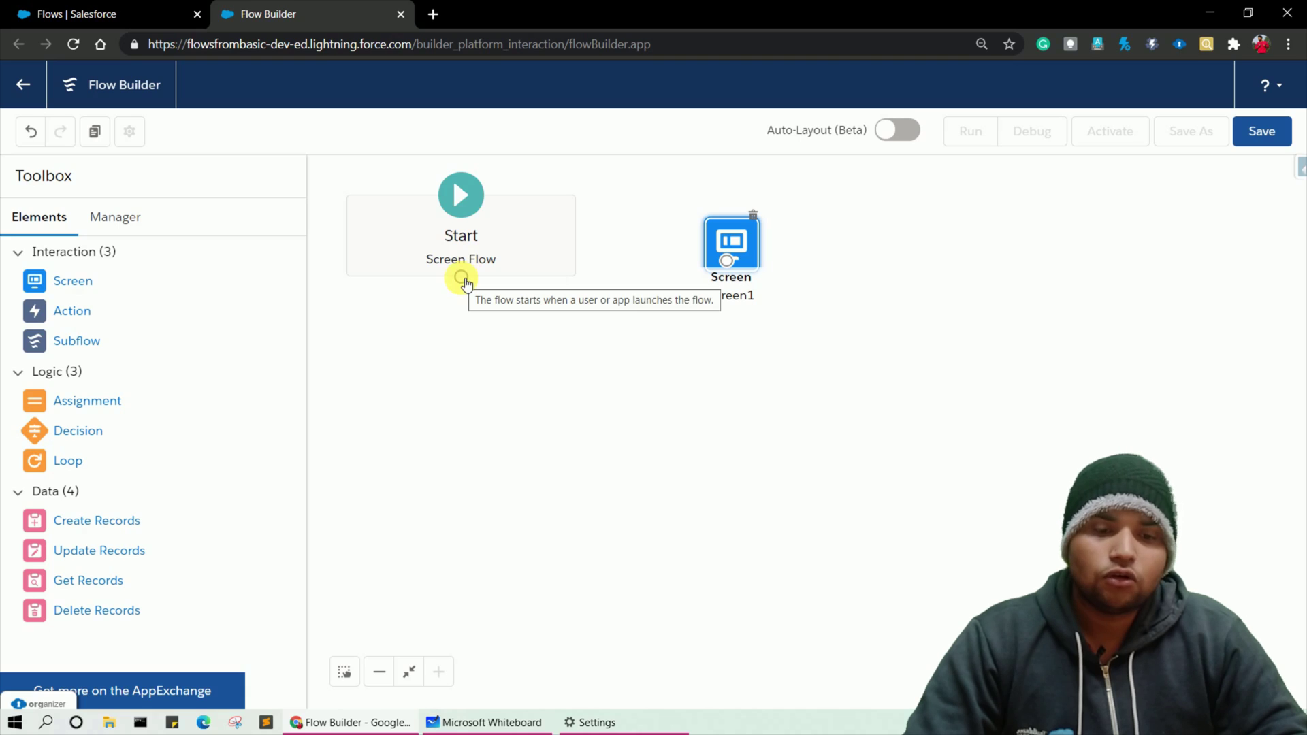
pyautogui.moveTo(461, 278); pyautogui.dragTo(730, 228)
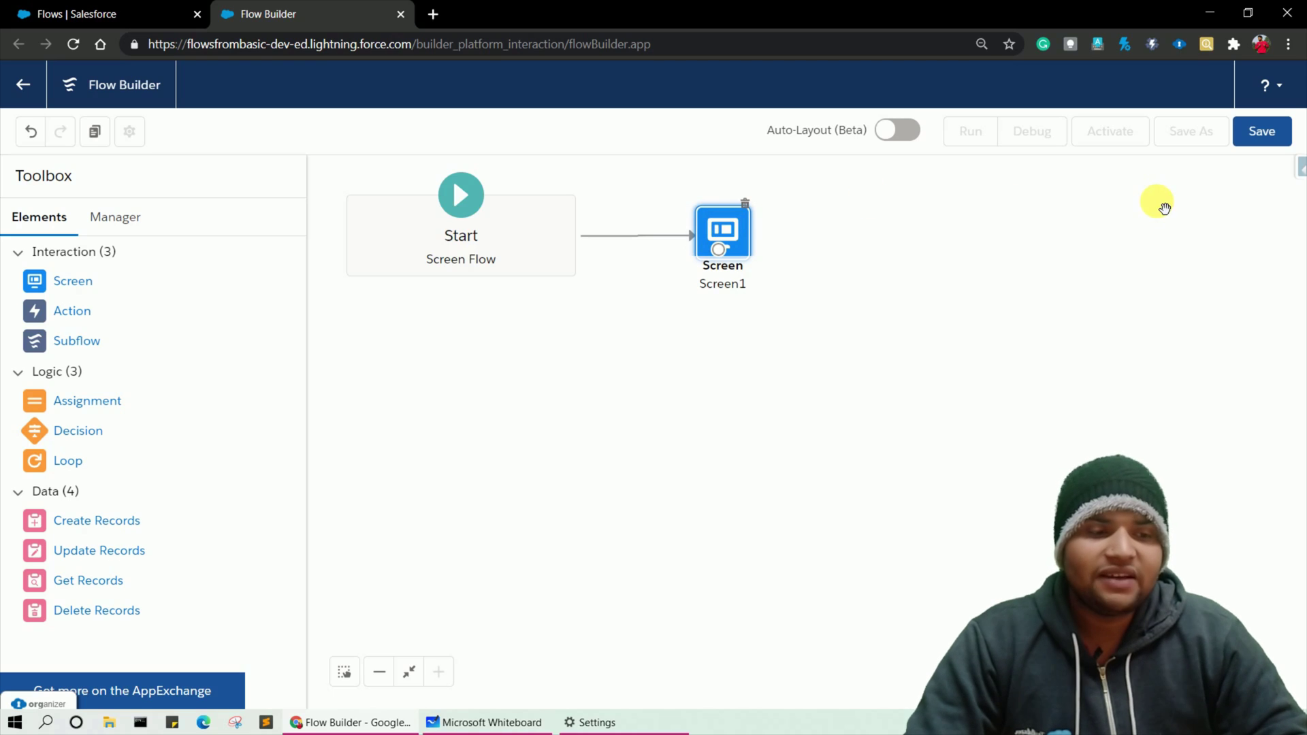